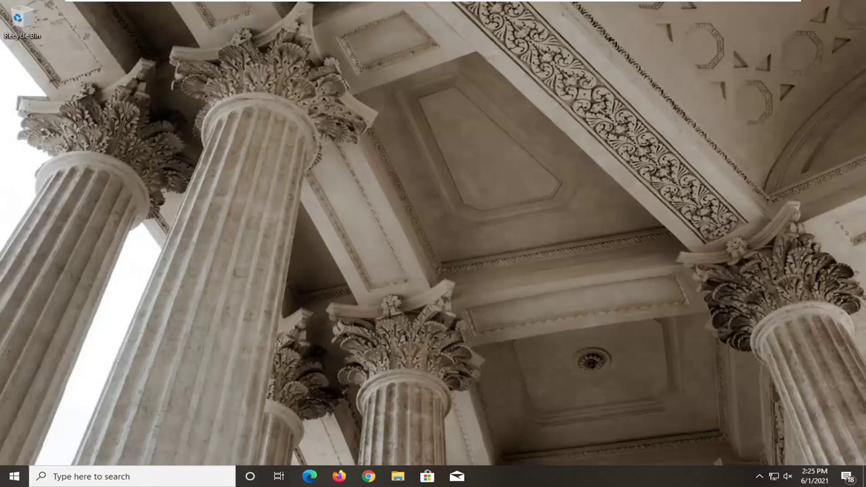
- Open Windows Settings and go to the advanced display settings within the System display options
left_click(13, 477)
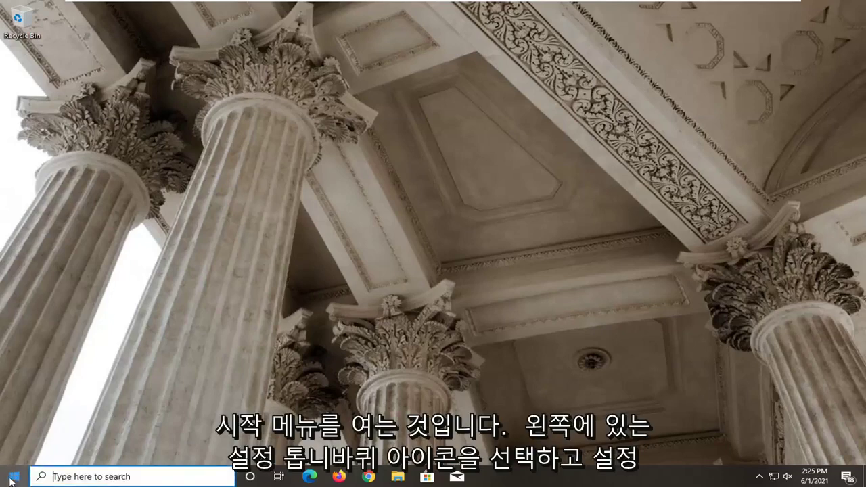
mouse_move(14, 428)
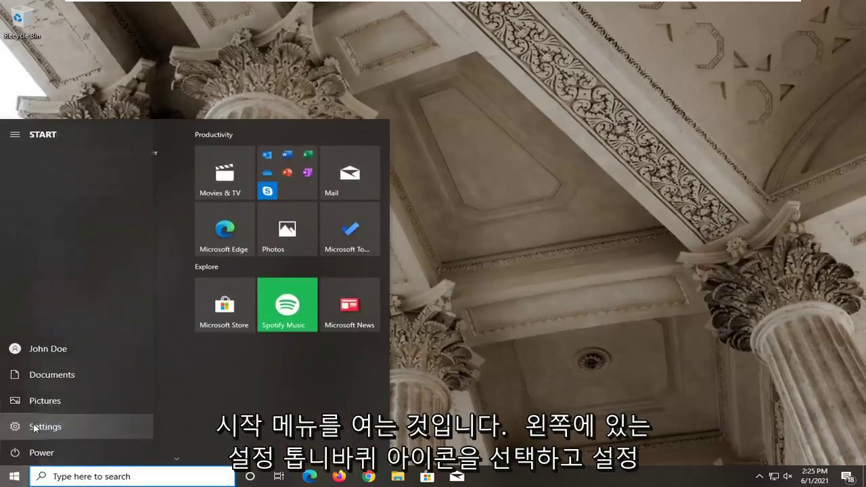
left_click(53, 427)
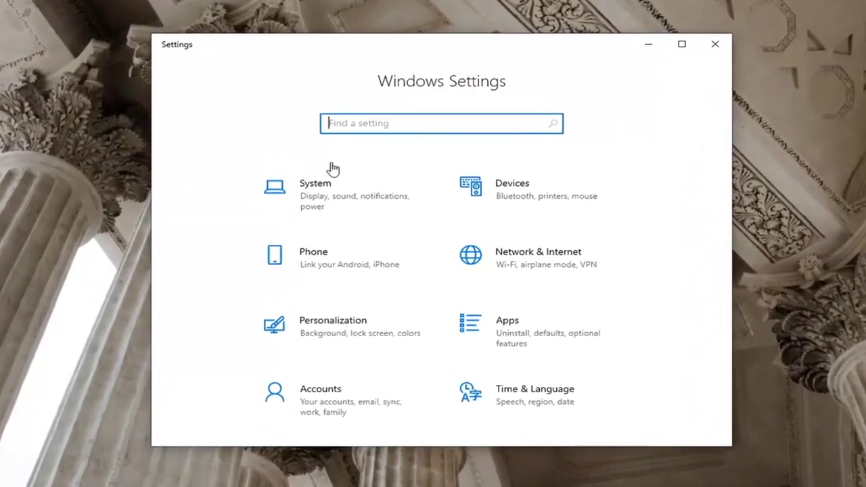
left_click(309, 207)
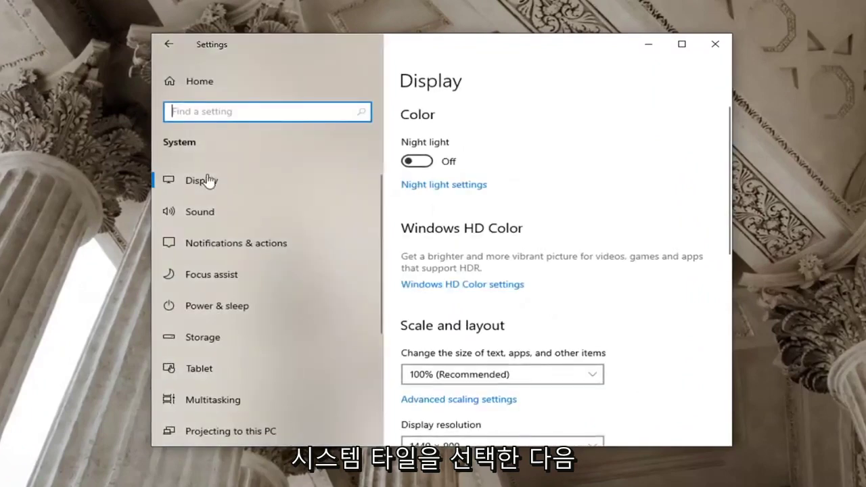
left_click(209, 189)
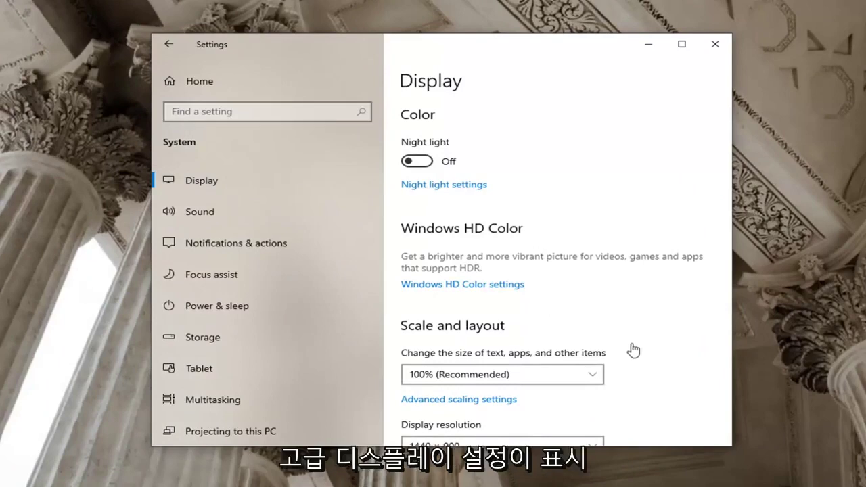
scroll(607, 319, "down", 8)
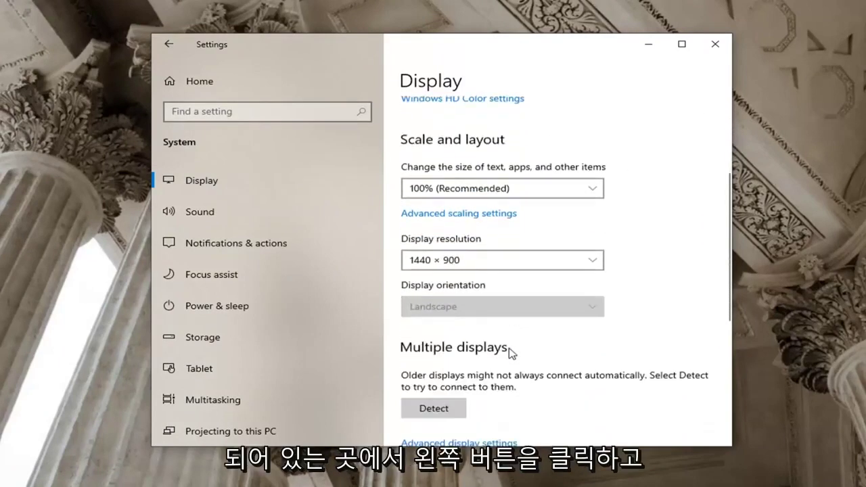
left_click(456, 324)
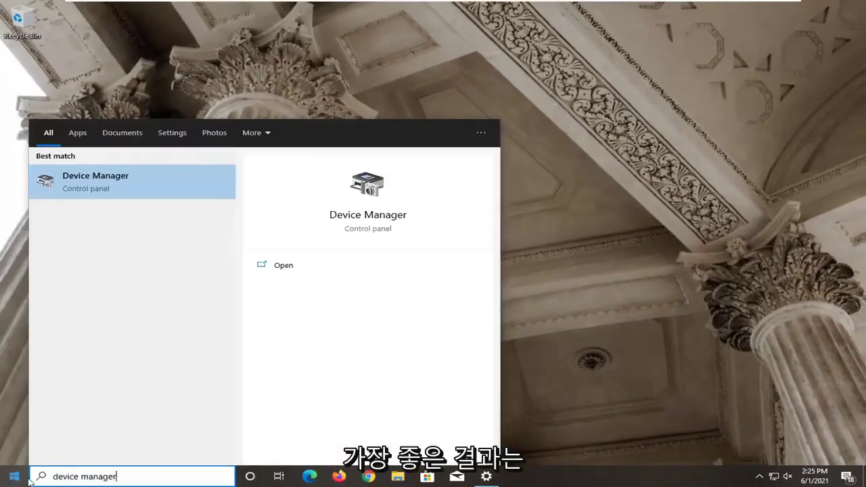
- Open Device Manager, collapse the Other devices category and expand Display adapters
left_click(96, 182)
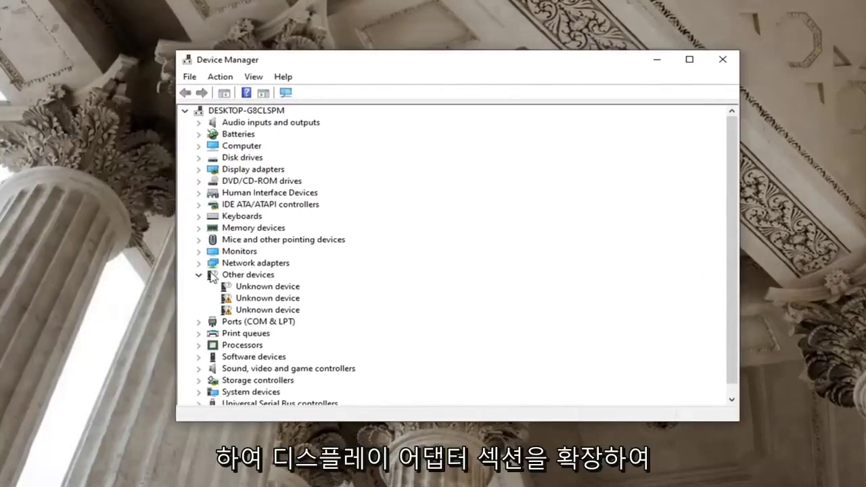
left_click(198, 274)
double_click(253, 169)
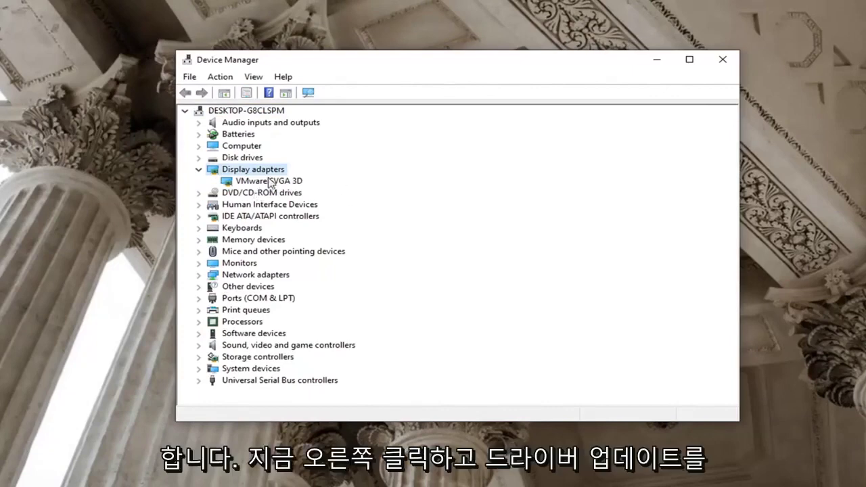
- Start a manual driver update for the VMware SVGA 3D adapter, picking from the drivers available on the computer
right_click(269, 183)
left_click(305, 186)
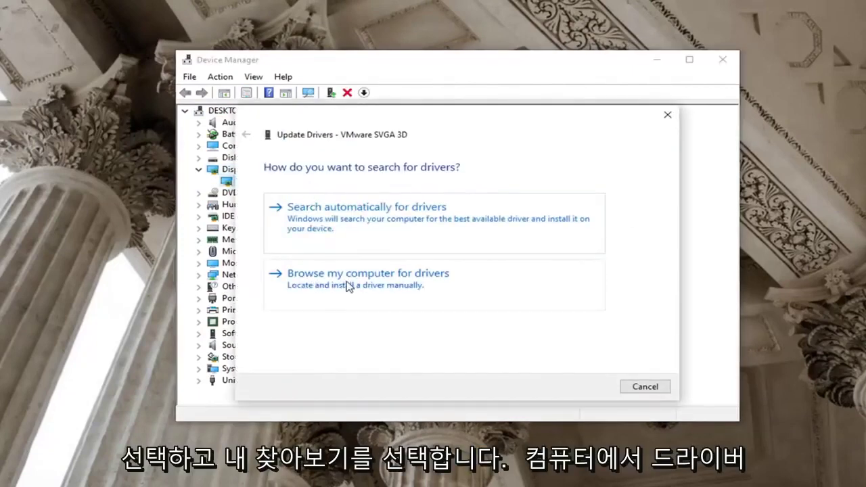
left_click(348, 284)
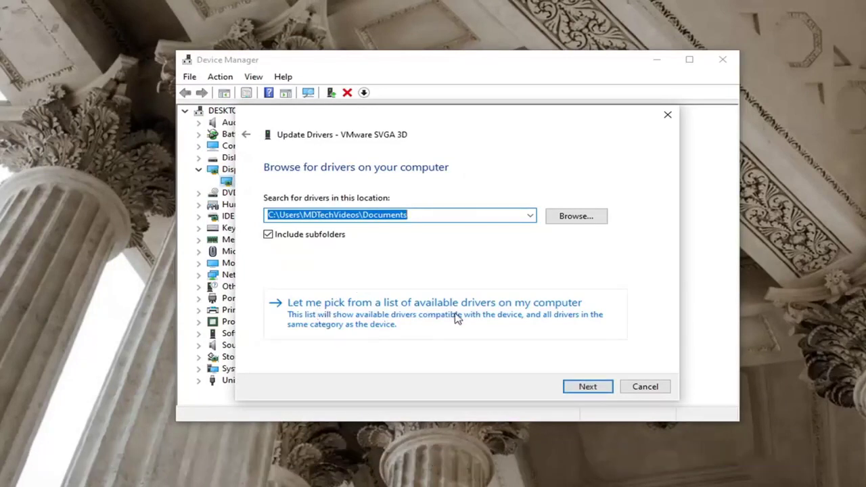
left_click(489, 310)
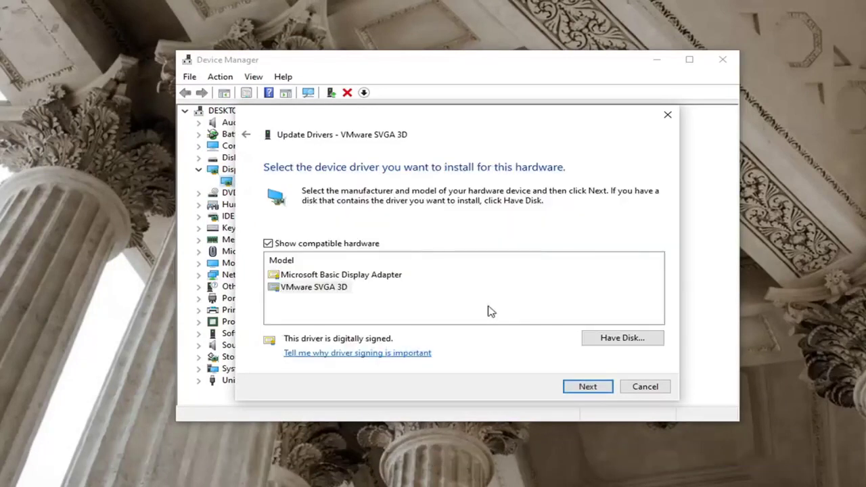
- Choose the VMware SVGA 3D driver from the compatible models, install it and close the update wizard
left_click(314, 292)
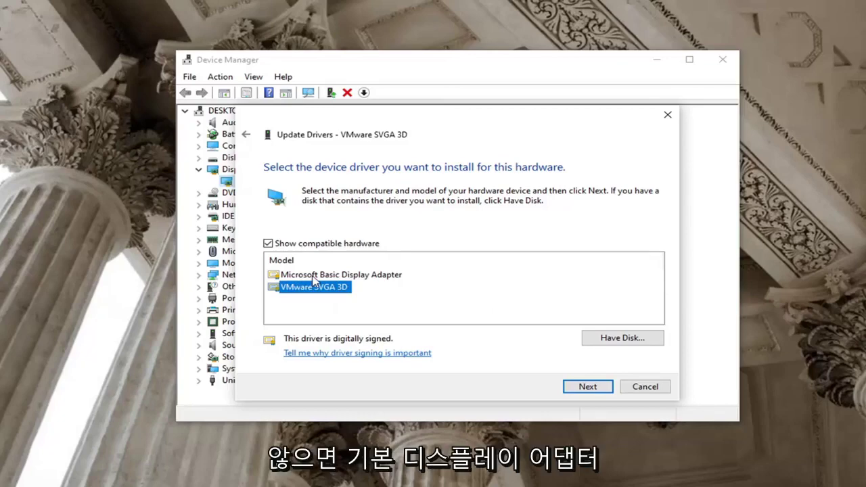
left_click(372, 275)
left_click(298, 289)
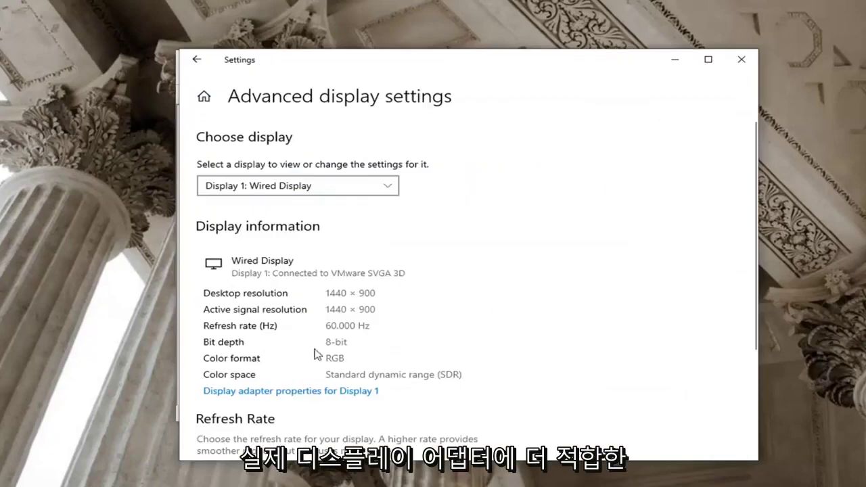
left_click(675, 59)
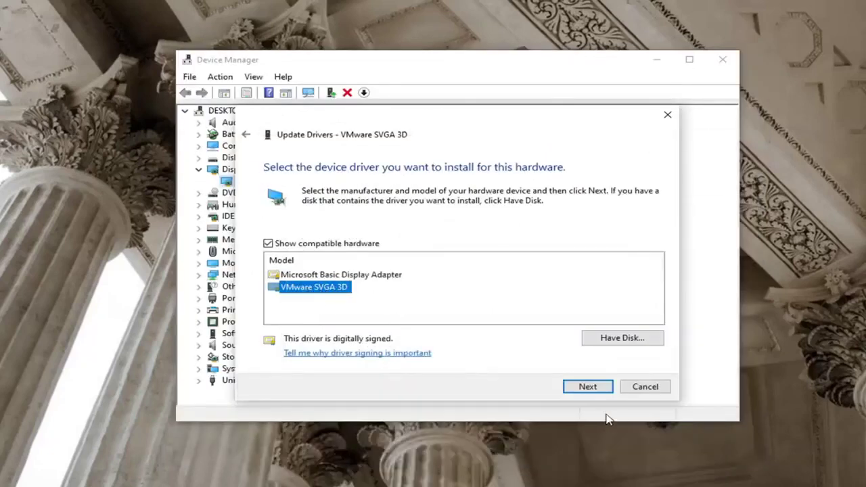
left_click(575, 386)
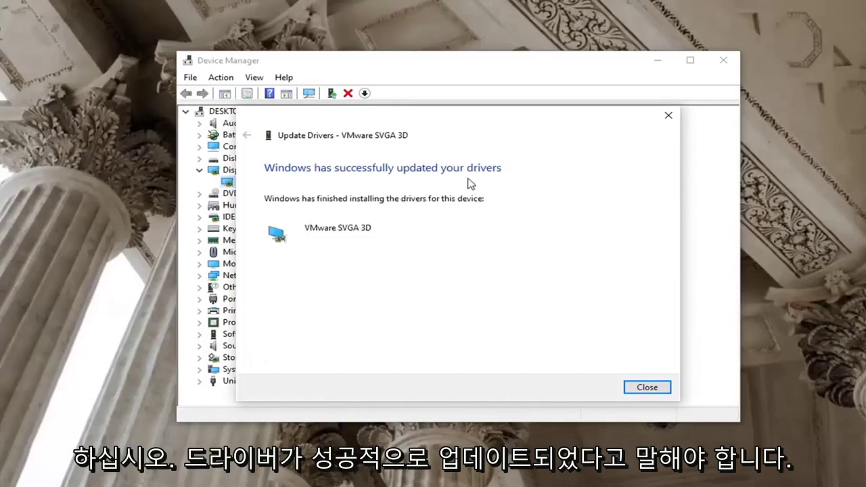
left_click(635, 387)
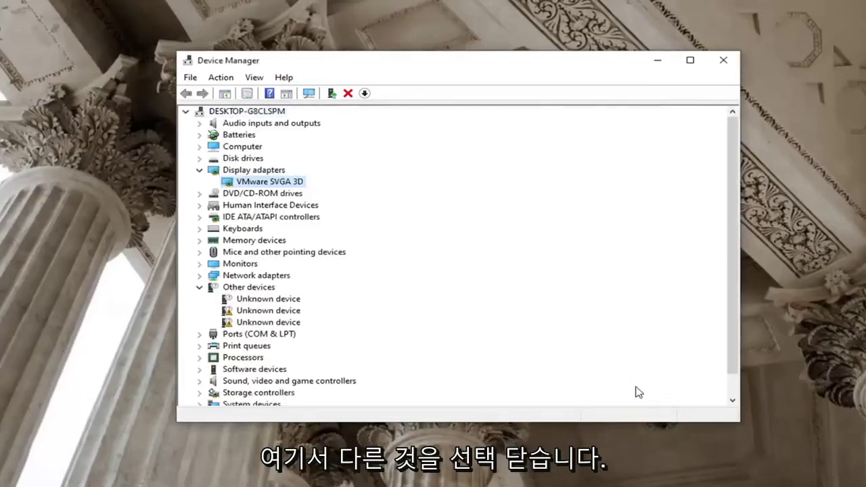
- Return to the Windows Settings home page and open the Ease of Access display options
left_click(592, 97)
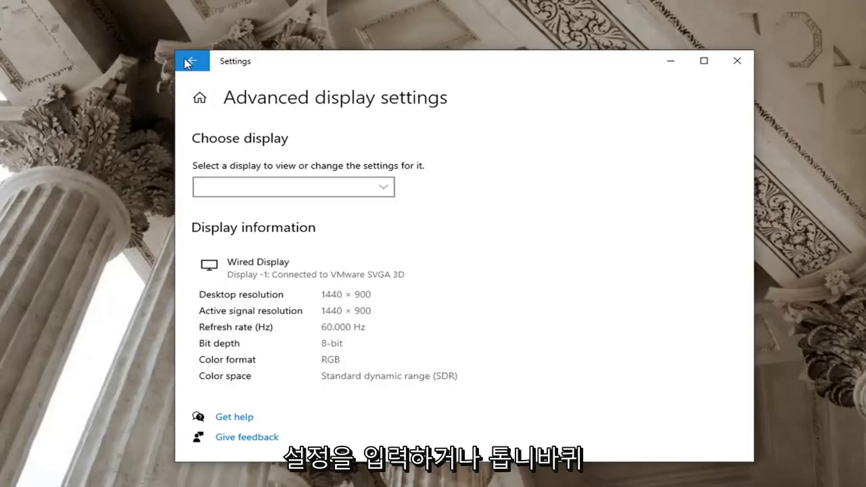
left_click(193, 61)
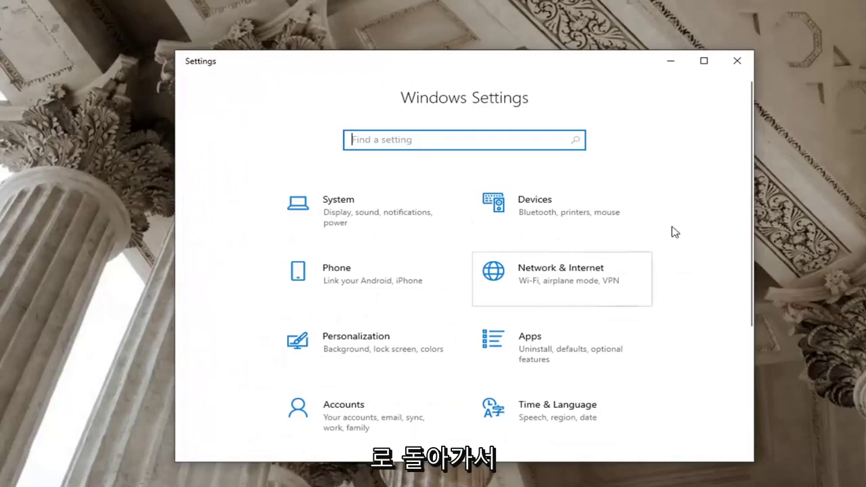
scroll(646, 259, "down", 5)
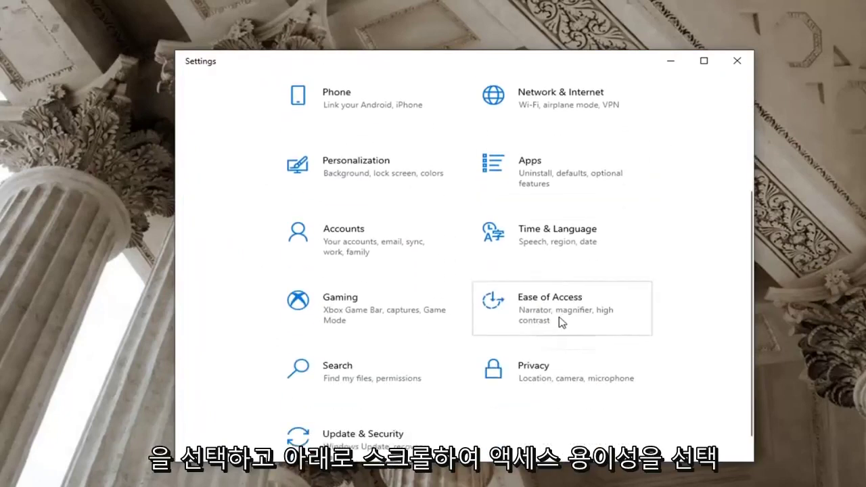
left_click(562, 320)
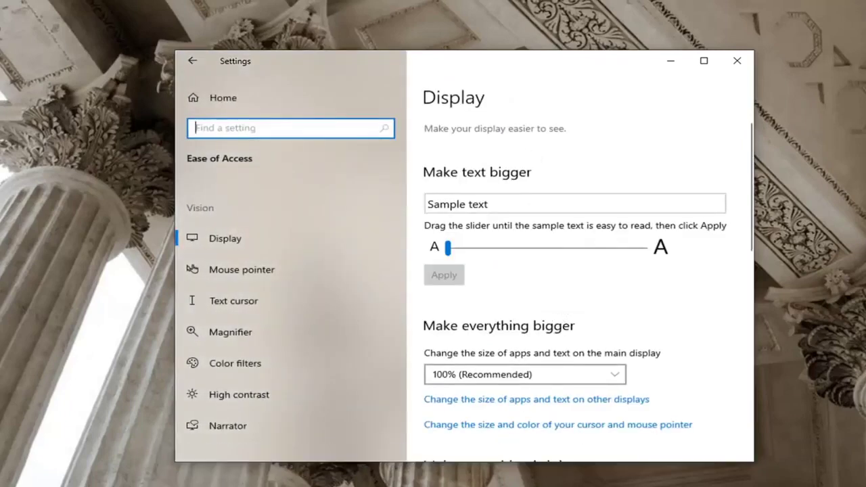
left_click(252, 246)
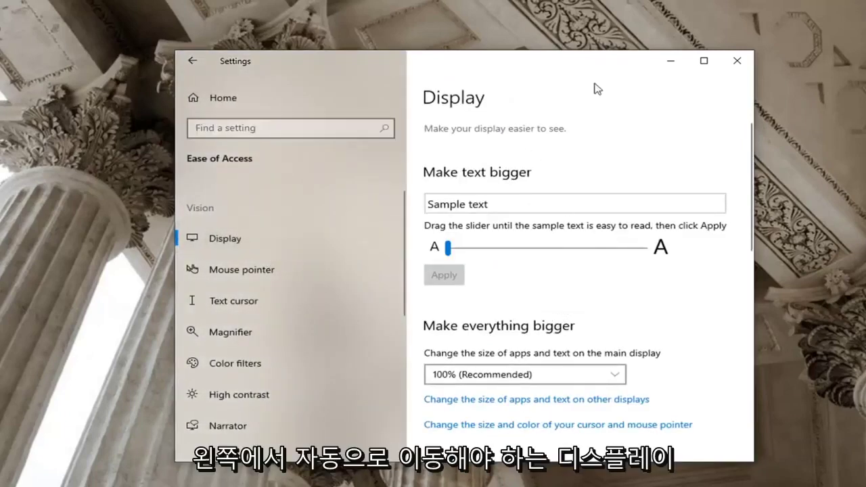
- Open the additional display settings from the related settings of the Ease of Access display page
scroll(594, 221, "down", 3)
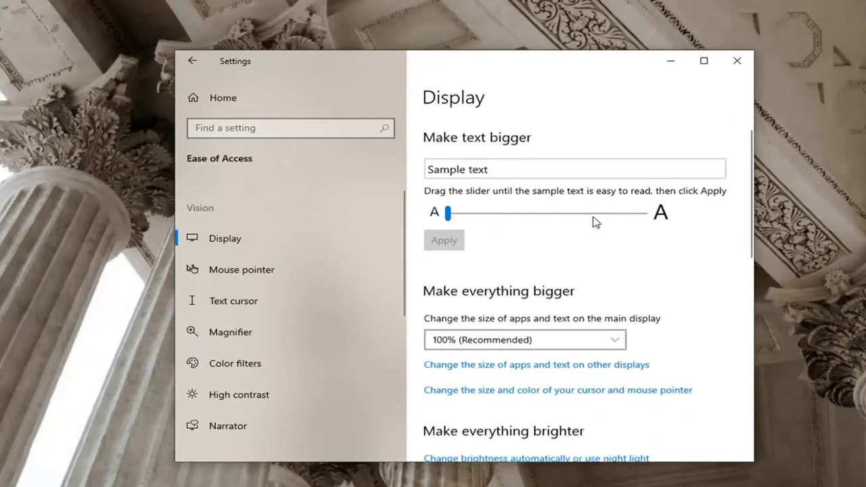
scroll(695, 263, "down", 18)
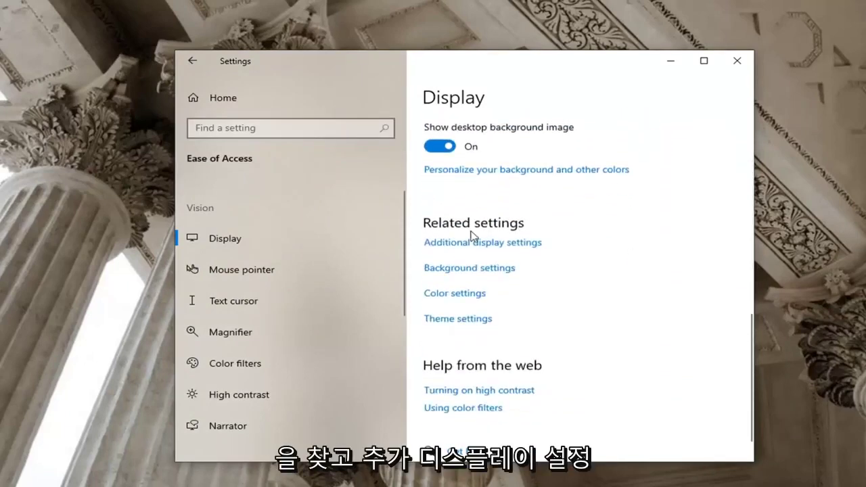
left_click(473, 243)
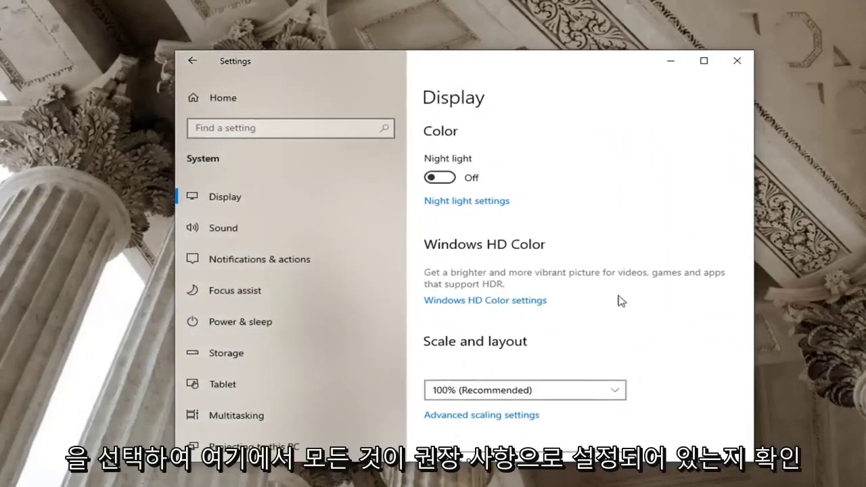
- Check the scaling options for text, apps and other items under Scale and layout
scroll(629, 303, "down", 5)
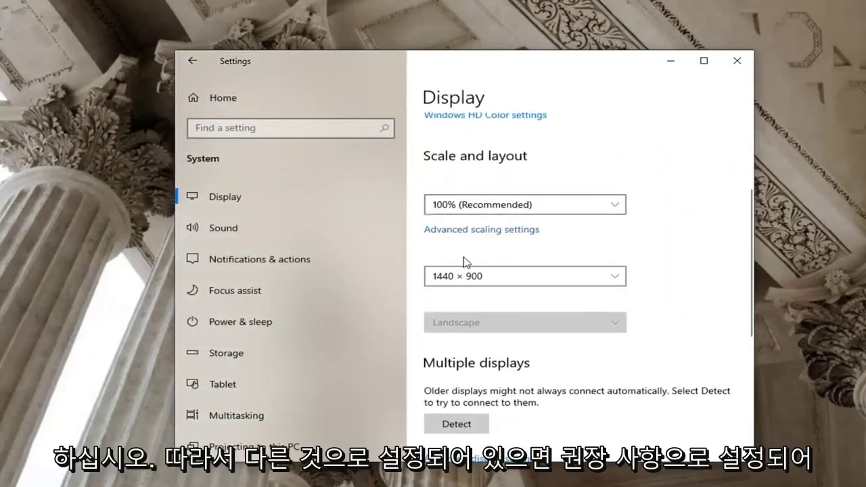
left_click(541, 212)
left_click(549, 207)
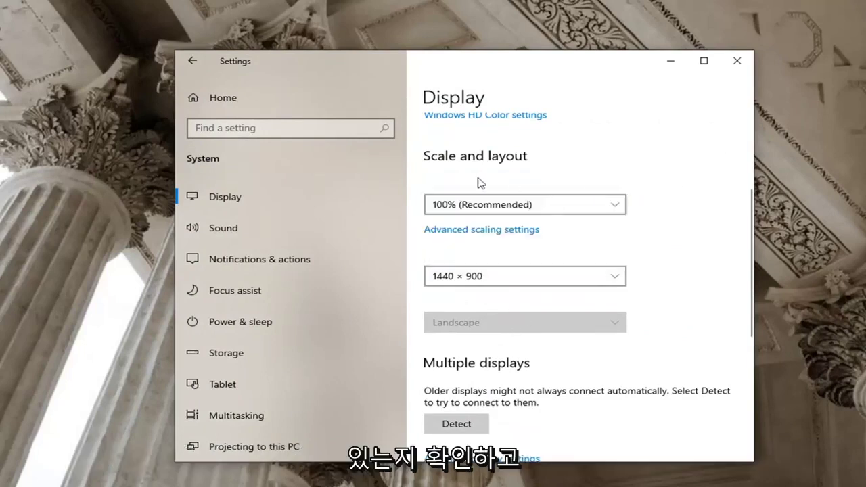
left_click(486, 200)
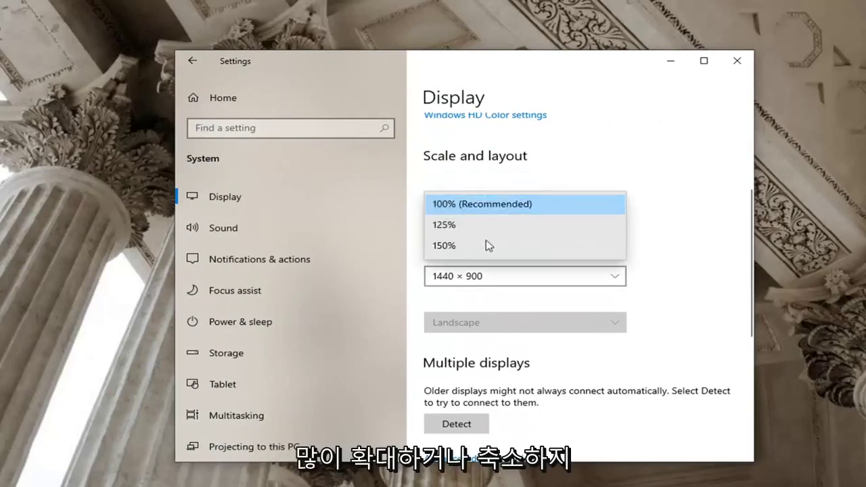
left_click(726, 193)
- Look through the available display resolutions and revert to the previous display settings
left_click(541, 280)
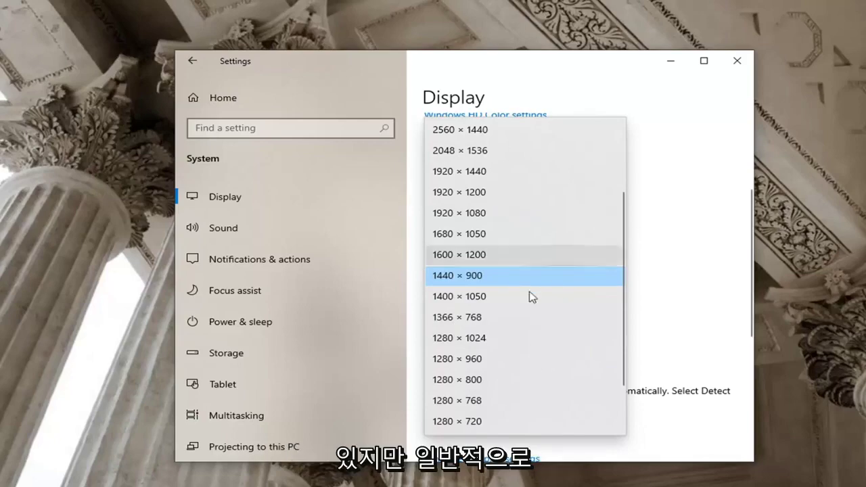
left_click(724, 257)
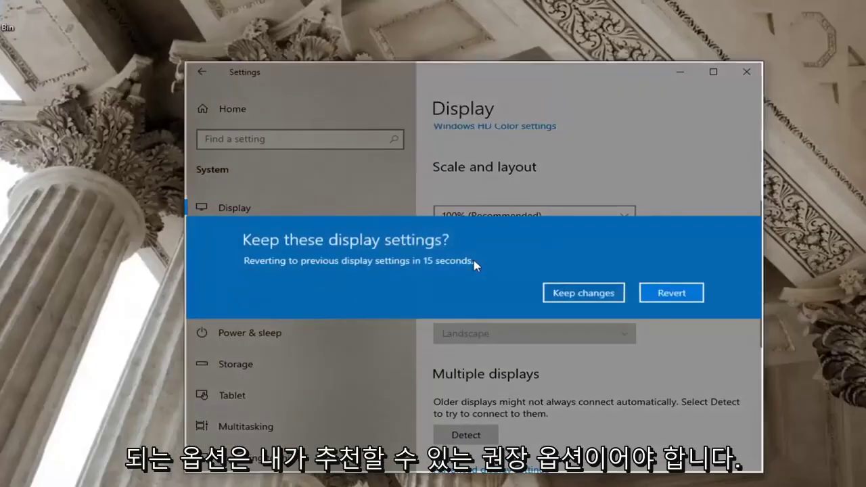
key("Return")
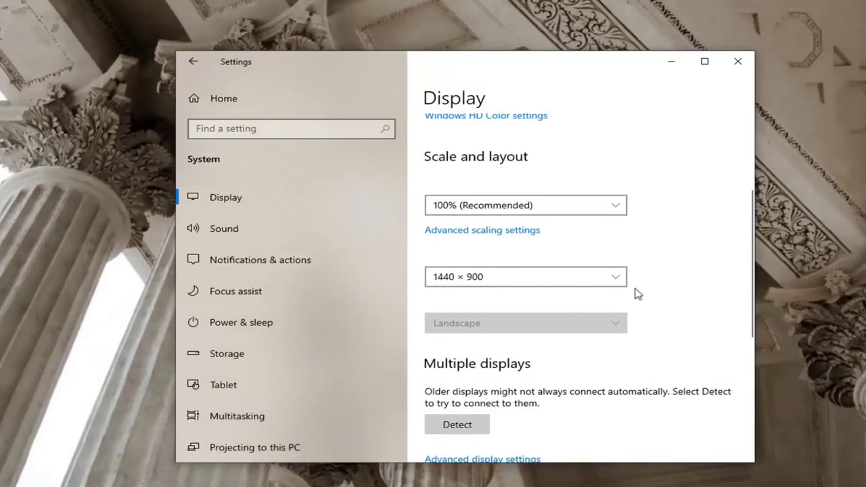
- Detect additional connected displays under Multiple displays
scroll(607, 268, "down", 2)
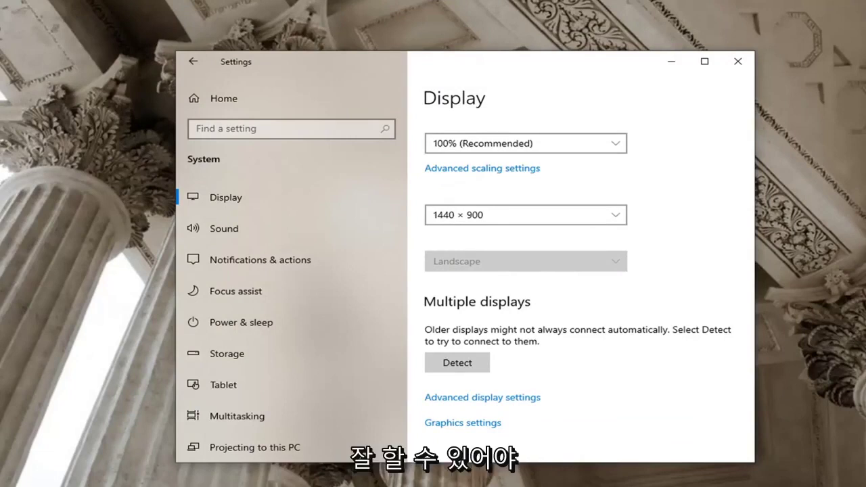
left_click(458, 363)
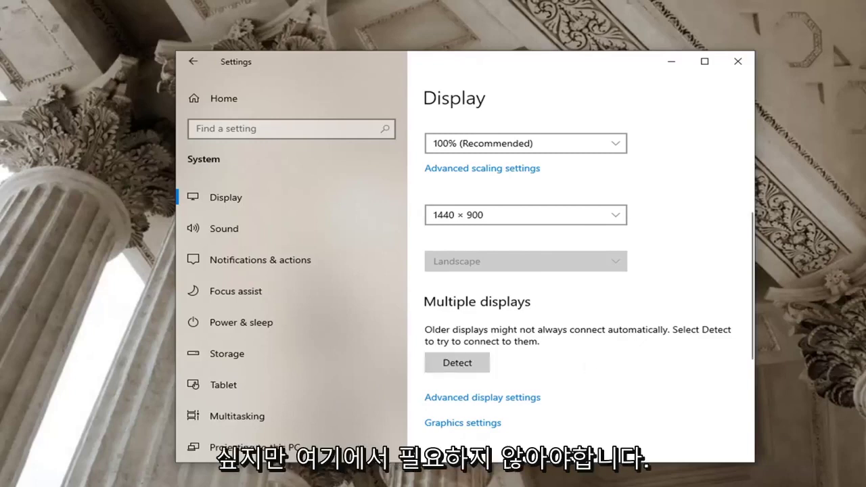
- Open the advanced display settings and show the display adapter properties for Display 1
scroll(578, 288, "down", 2)
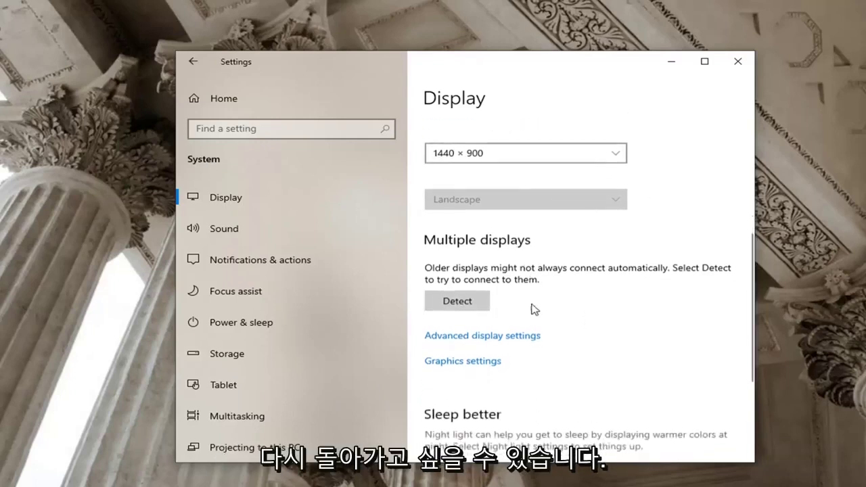
left_click(500, 337)
scroll(373, 315, "down", 2)
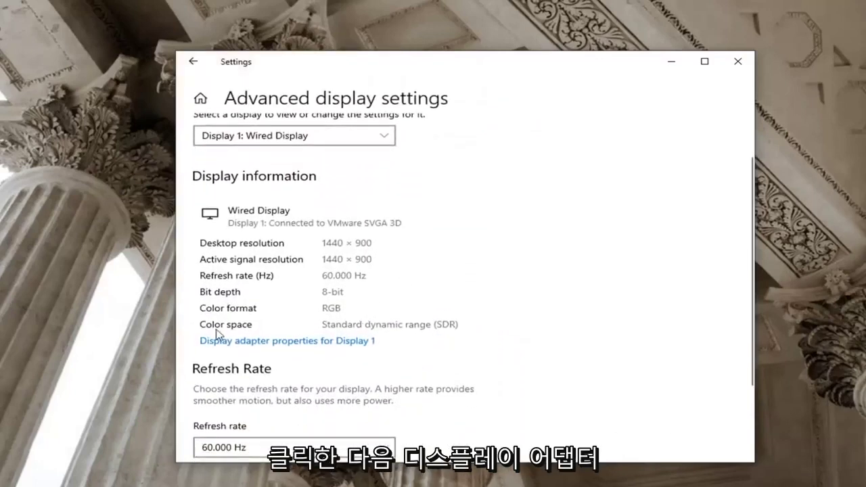
left_click(323, 343)
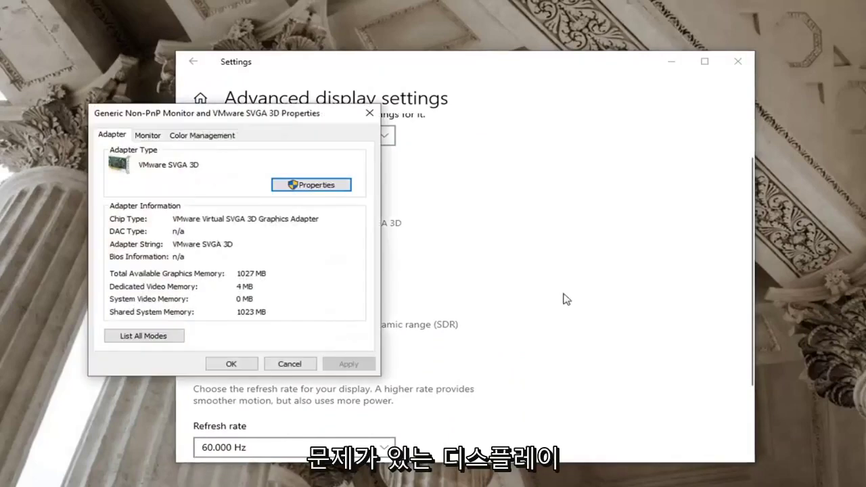
- Check the screen refresh rates offered in the monitor properties and close the dialog, accepting its settings
left_click_drag(209, 124, 403, 142)
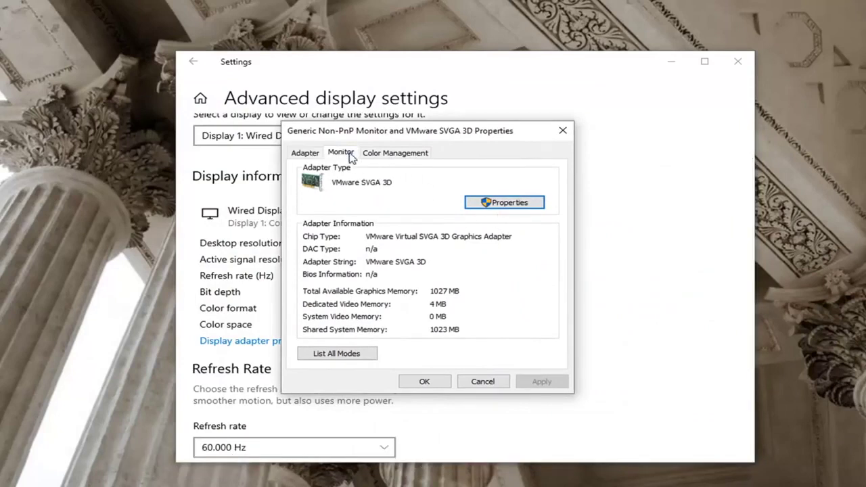
left_click(517, 258)
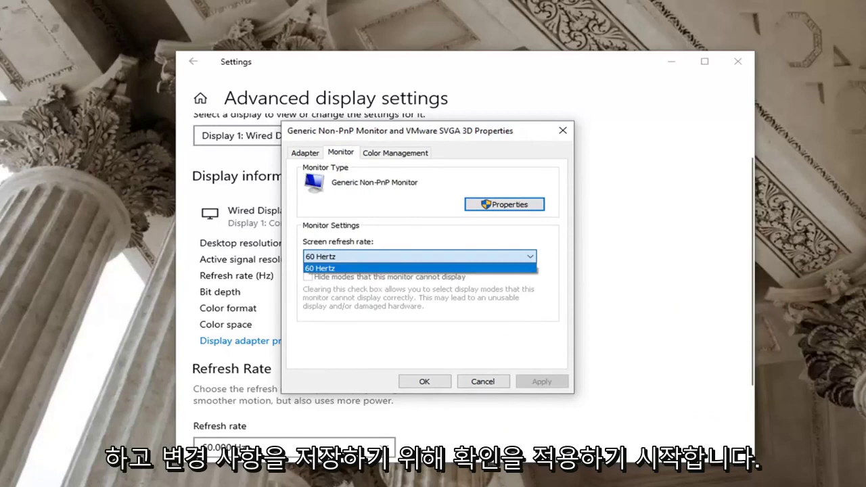
left_click(443, 357)
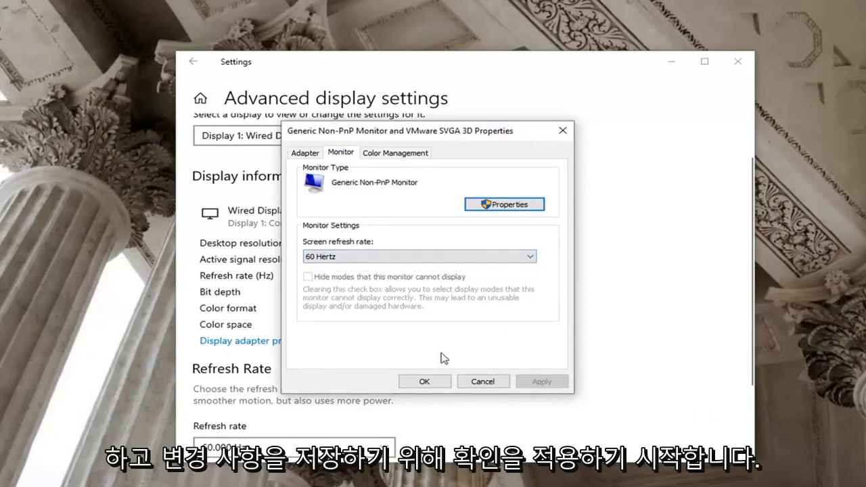
left_click(410, 381)
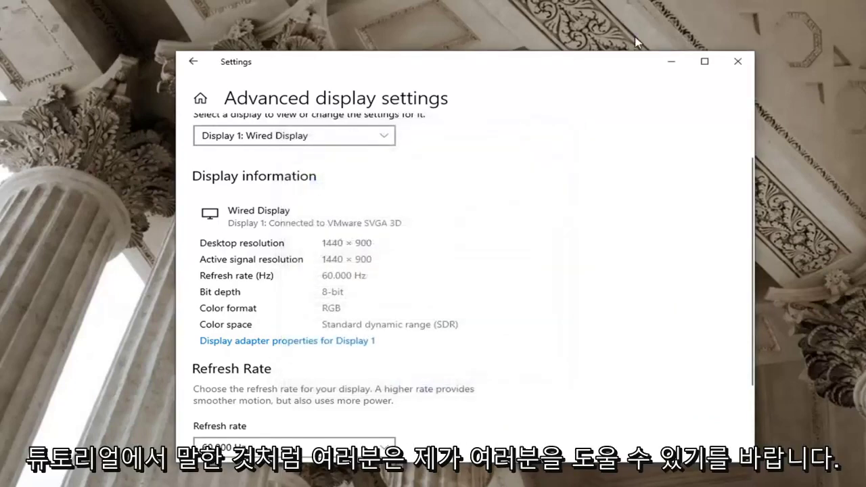